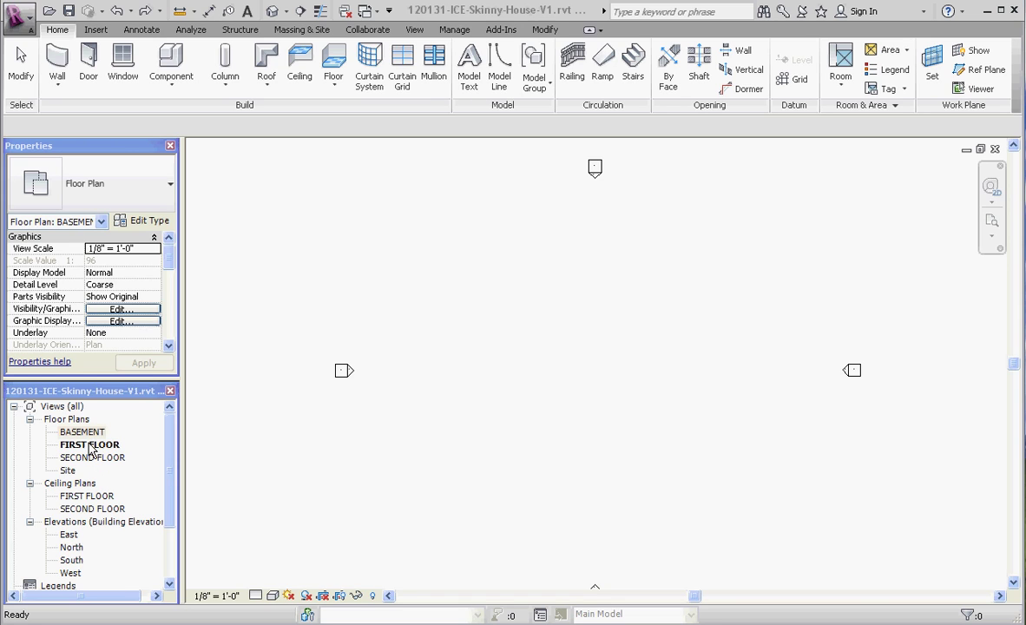
# Open the FIRST FLOOR plan and switch to the other project's first-floor plan
pyautogui.click(89, 444)
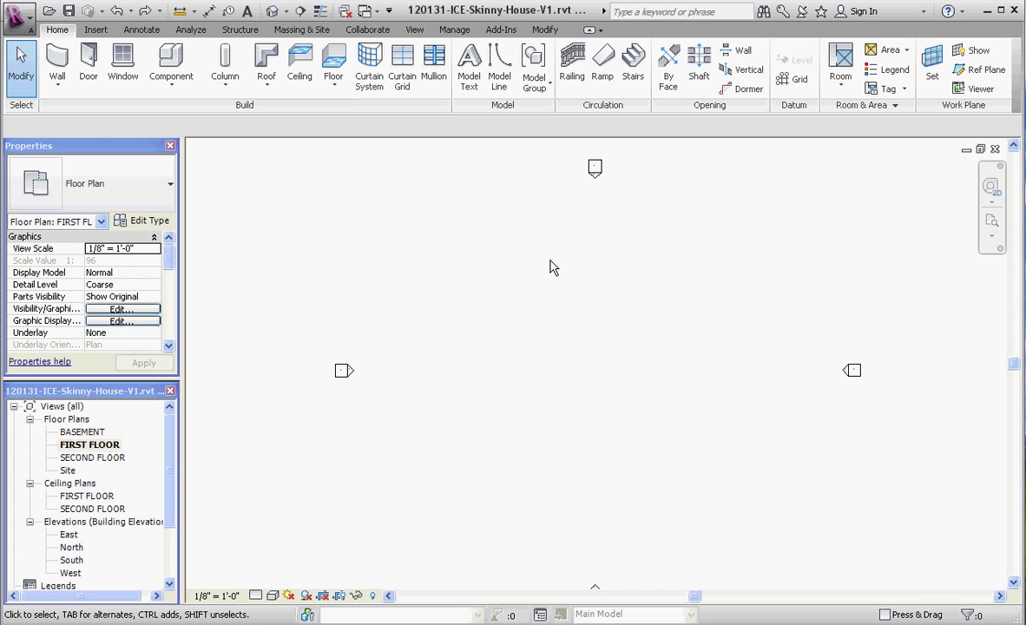
pyautogui.hotkey('ctrl', 'Tab')
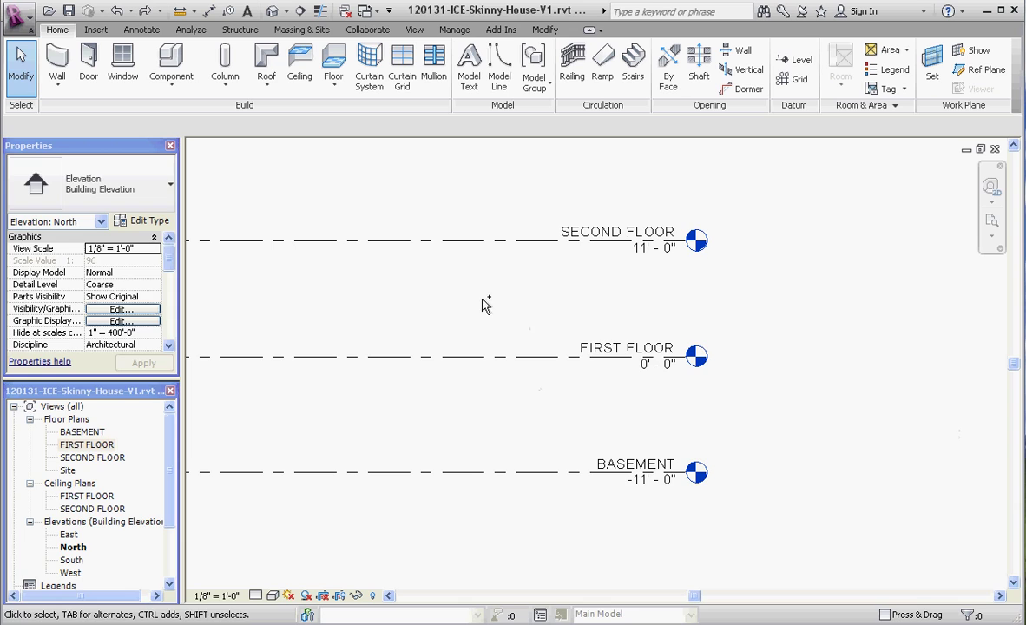
pyautogui.hotkey('ctrl', 'Tab')
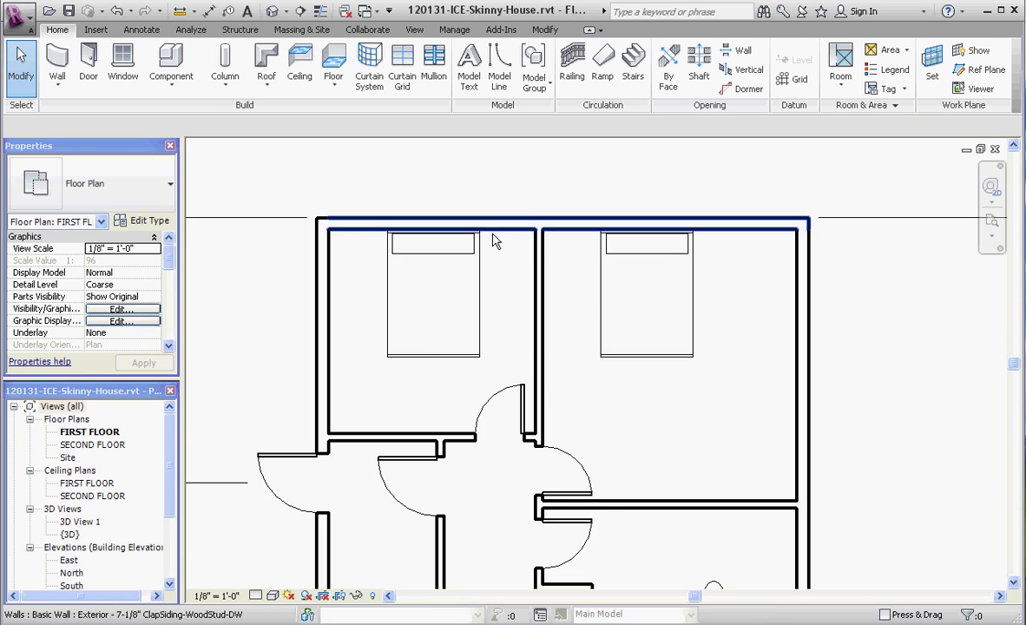
# Select the top exterior wall together with an interior wall
pyautogui.scroll(-1, 492, 240)
pyautogui.click(471, 203)
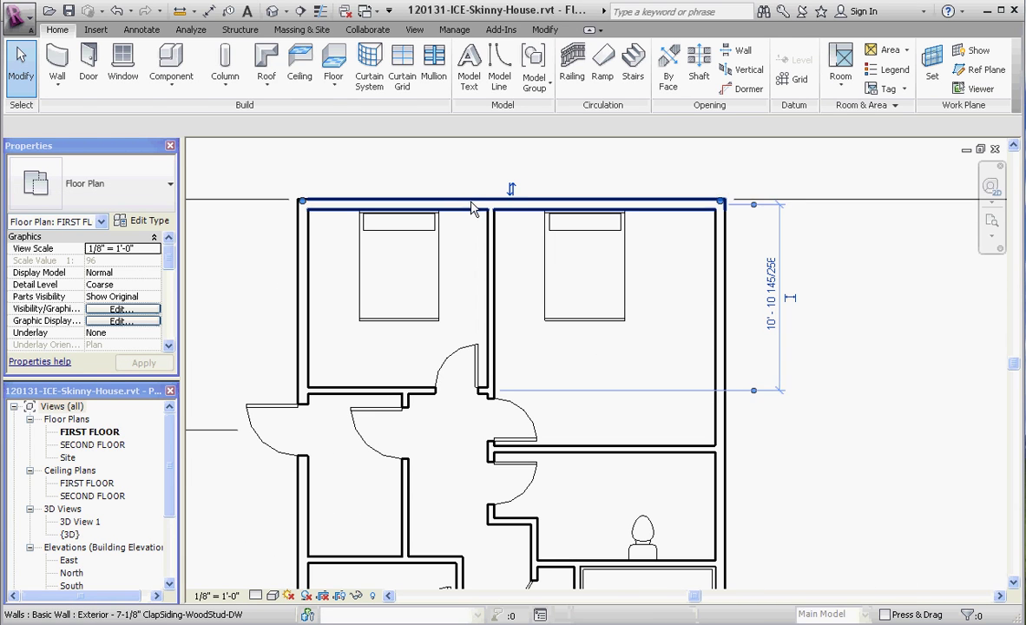
pyautogui.keyDown('ctrl'); pyautogui.click(491, 228); pyautogui.keyUp('ctrl')
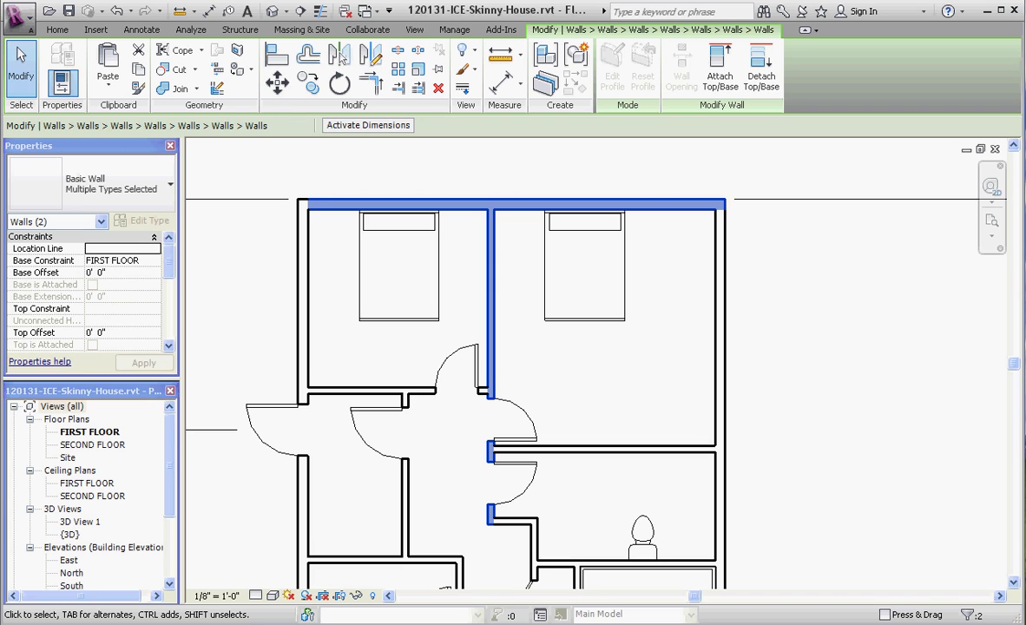
# Switch to the Skinny House V1 project, paste the copied walls, and save the project
pyautogui.click(841, 268)
pyautogui.hotkey('ctrl', 'Tab')
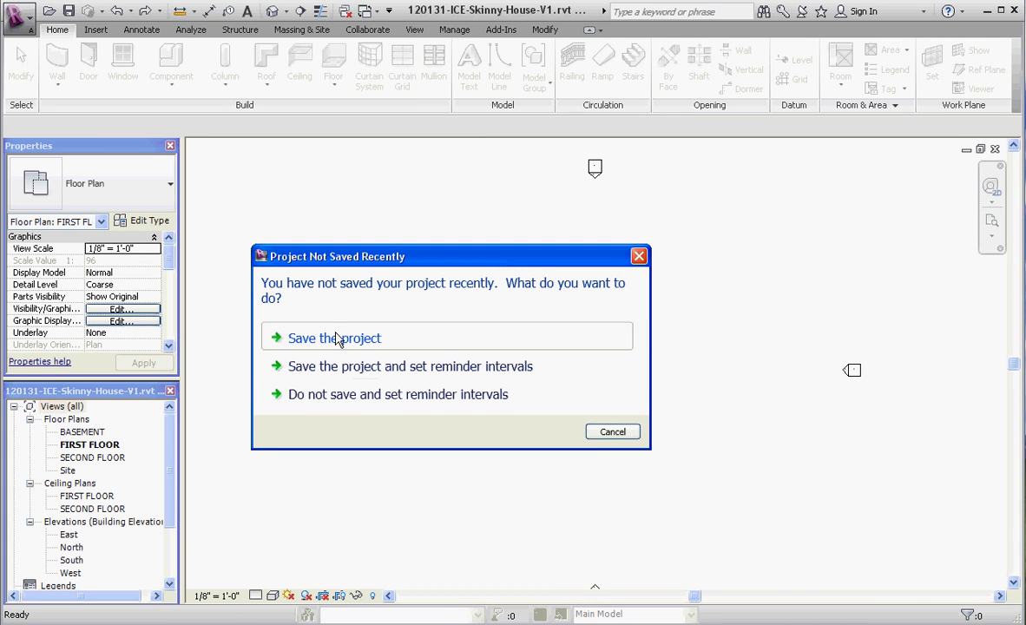
pyautogui.click(338, 338)
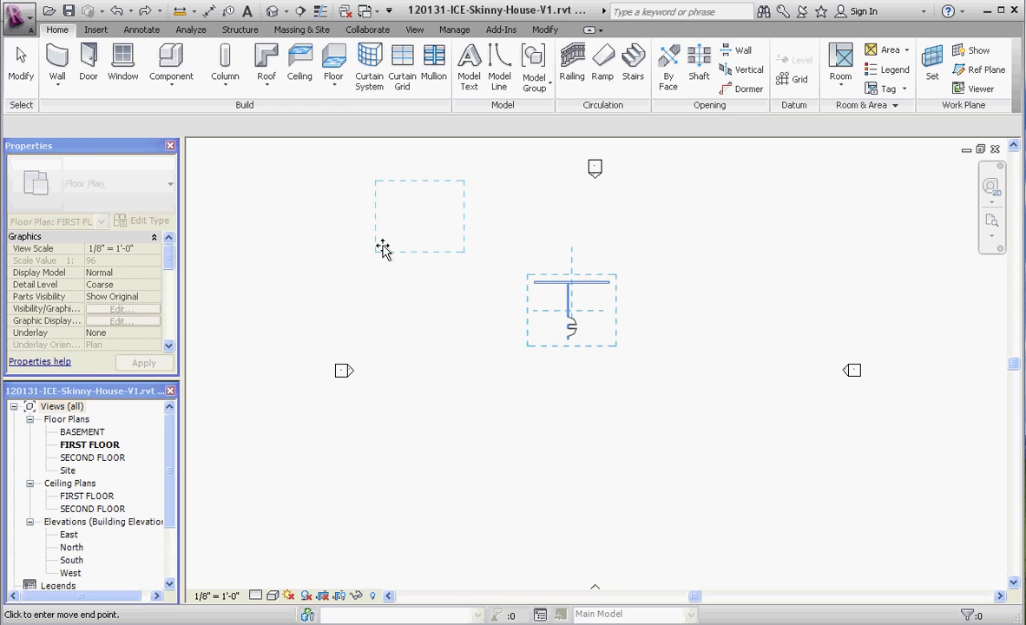
# Place the pasted walls, then select and delete them along with the door
pyautogui.click(383, 249)
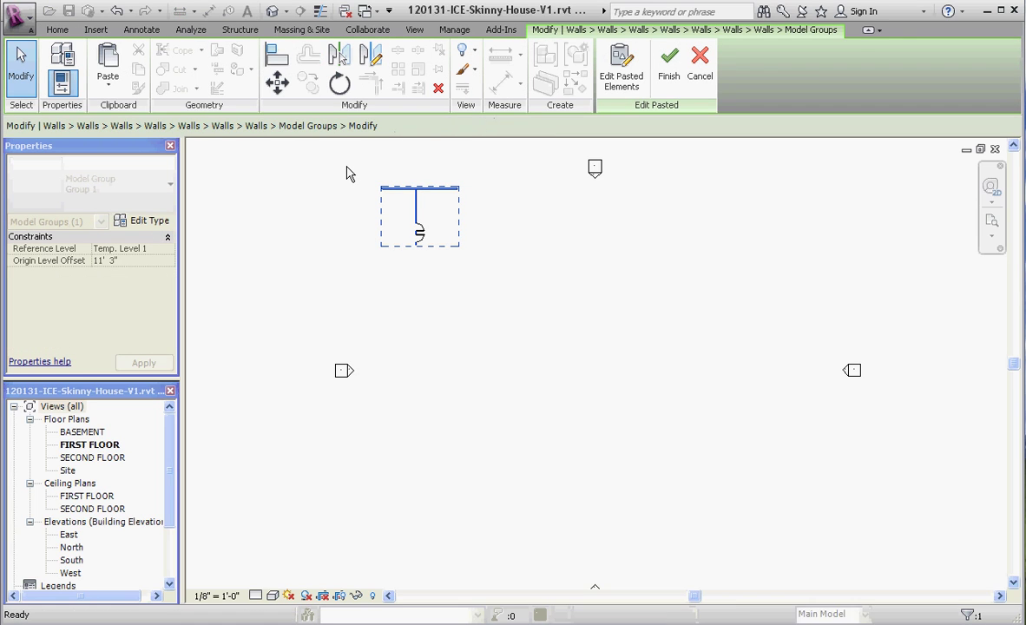
pyautogui.moveTo(352, 169); pyautogui.dragTo(511, 284)
pyautogui.press('Delete')
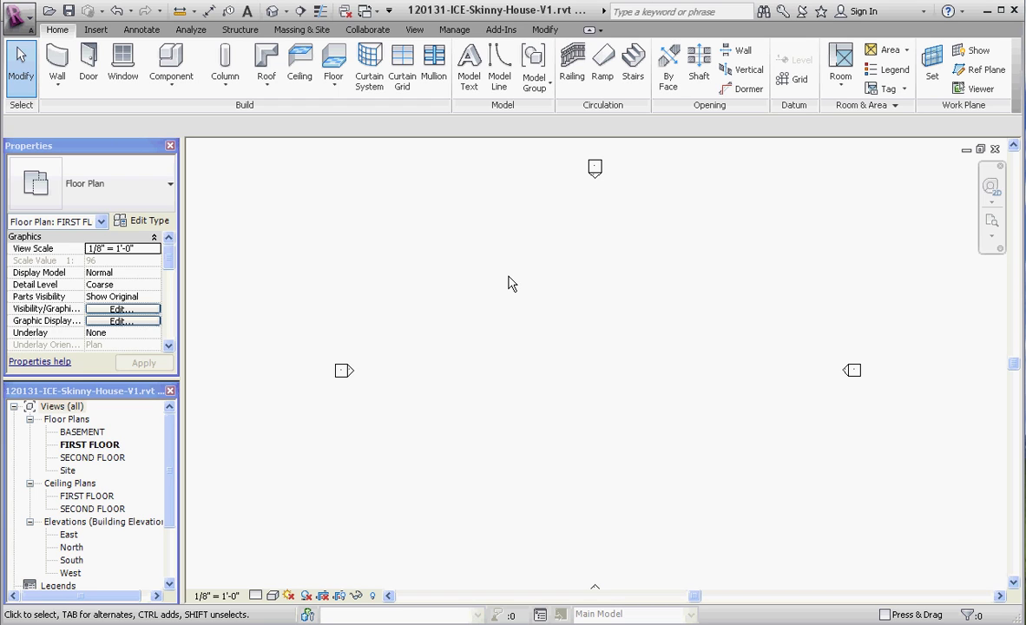
# Start the Wall tool with the Exterior - 7-1/8" ClapSiding-WoodStud-DW wall type
pyautogui.click(57, 84)
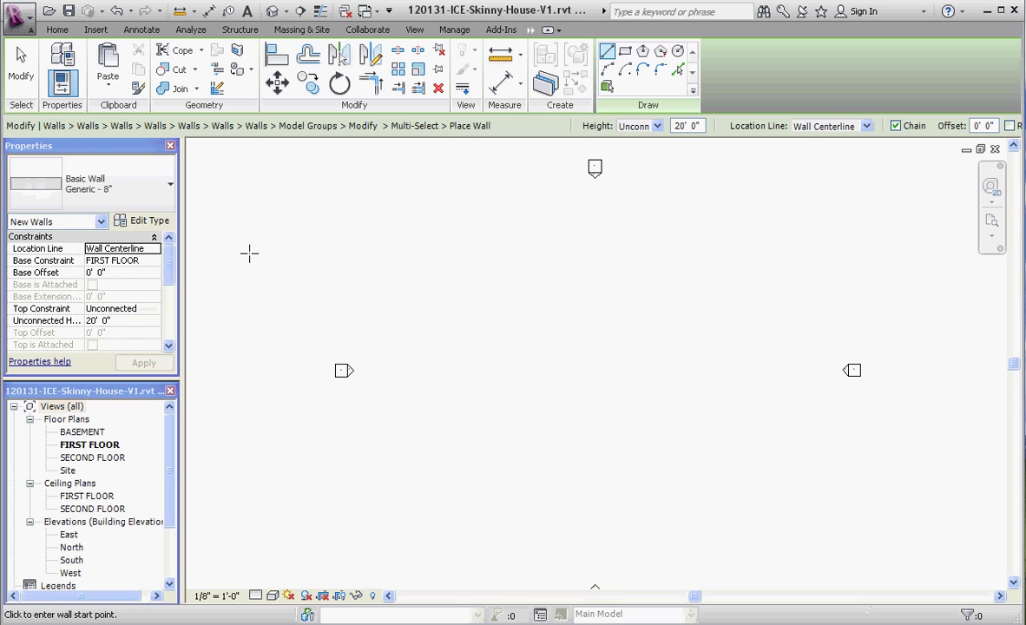
pyautogui.click(171, 186)
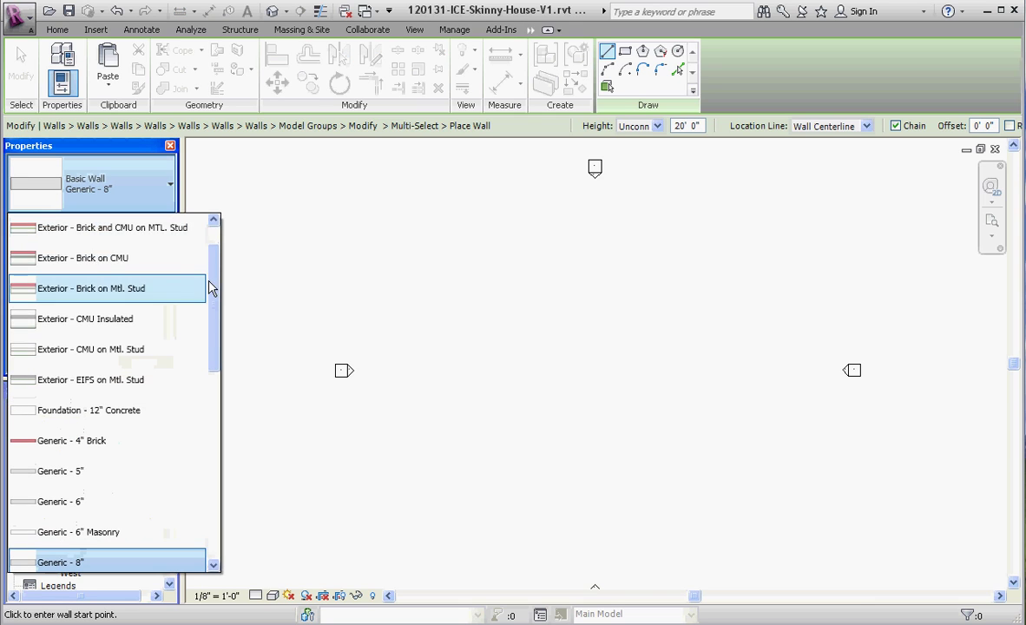
pyautogui.scroll(2, 211, 277)
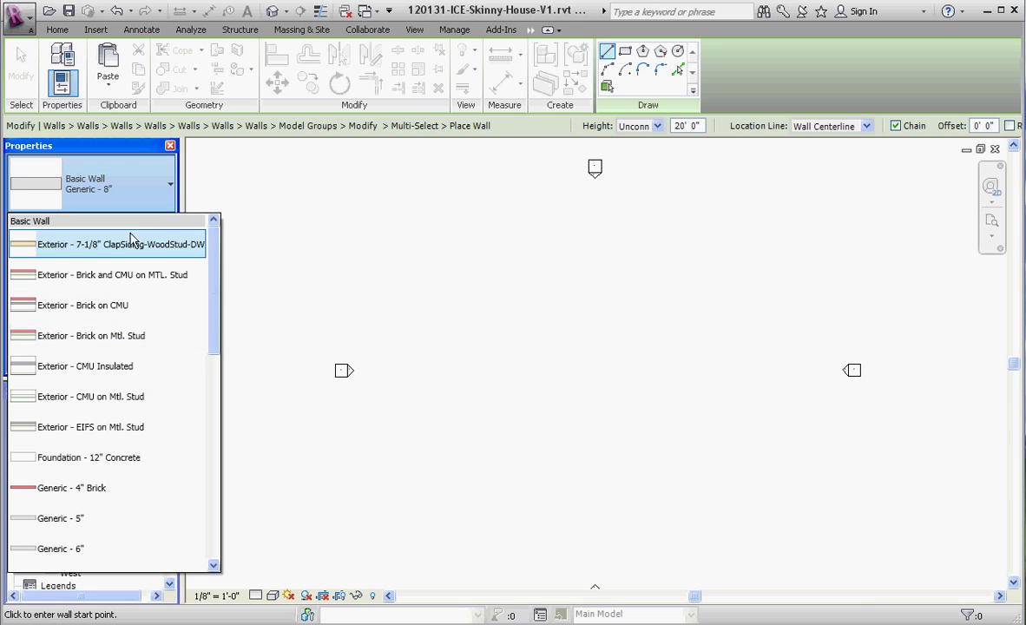
pyautogui.click(64, 246)
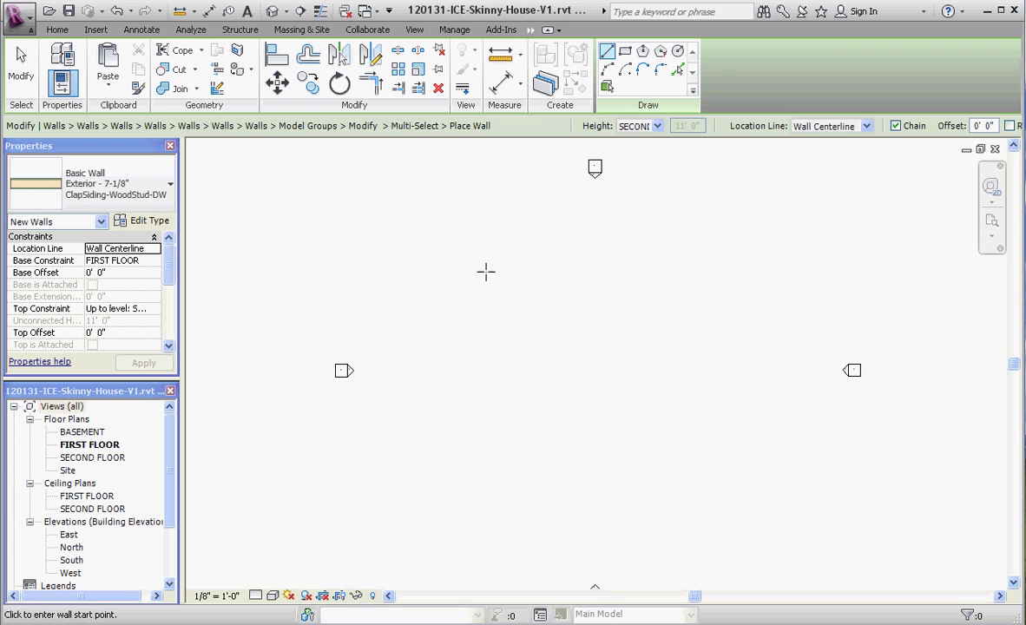
# Draw the 64'-0" left wall and the bottom wall of the outline
pyautogui.scroll(-1, 451, 205)
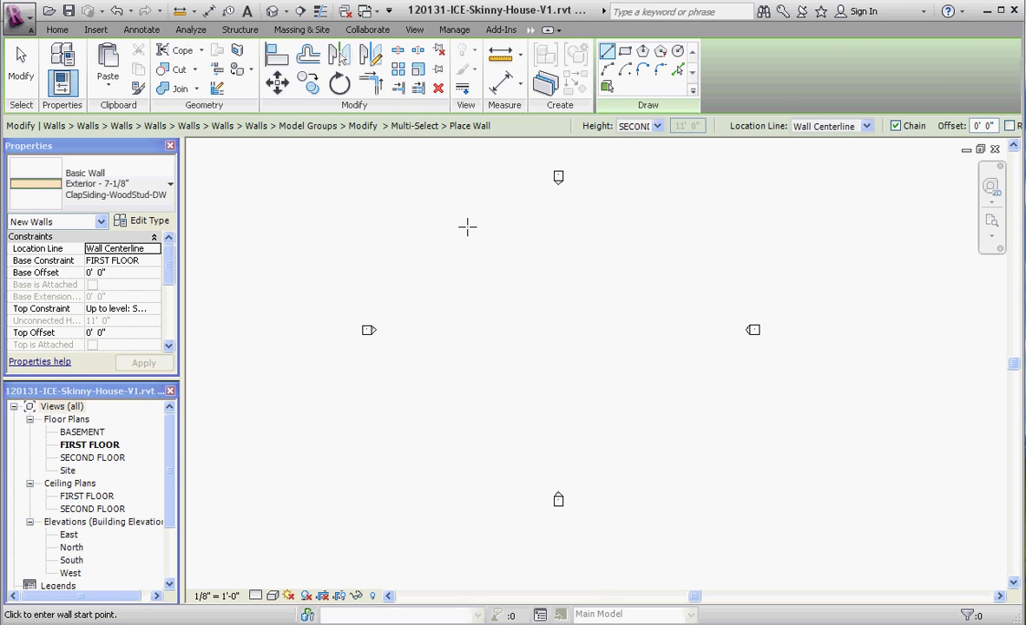
pyautogui.click(467, 226)
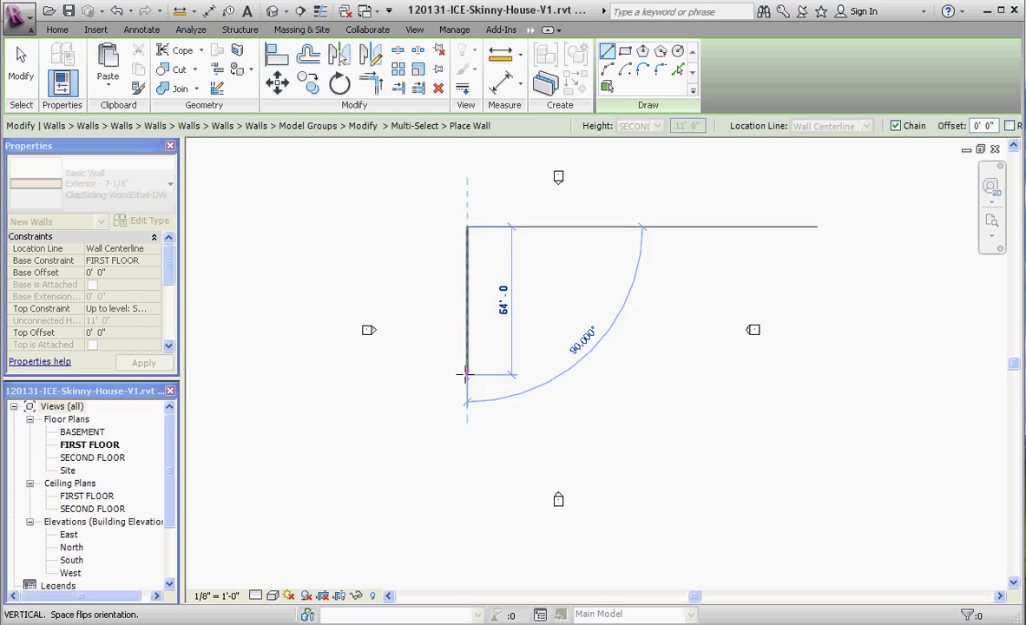
pyautogui.scroll(1, 467, 373)
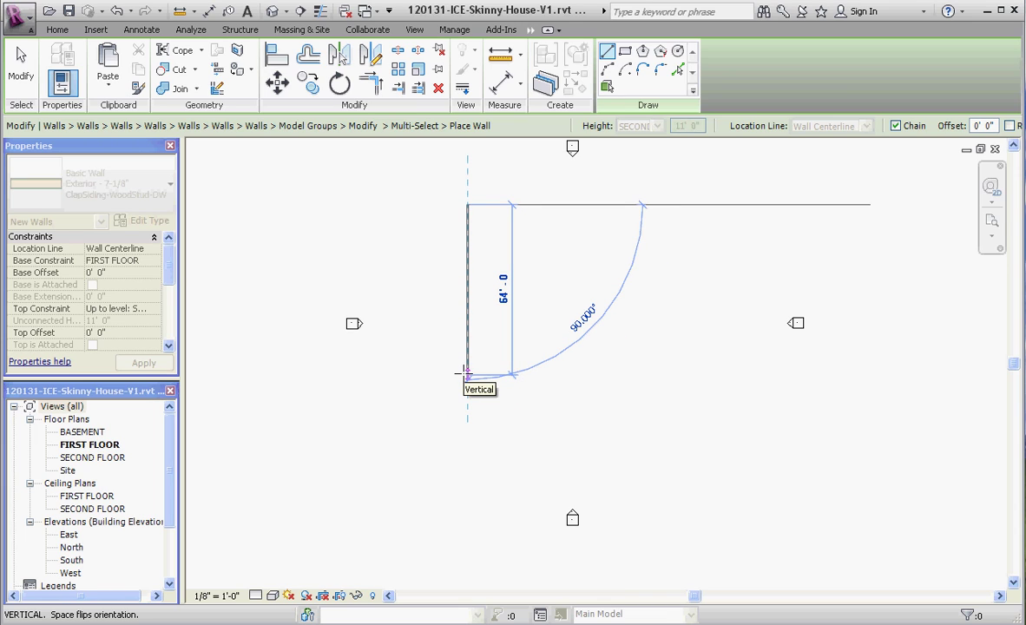
pyautogui.click(467, 373)
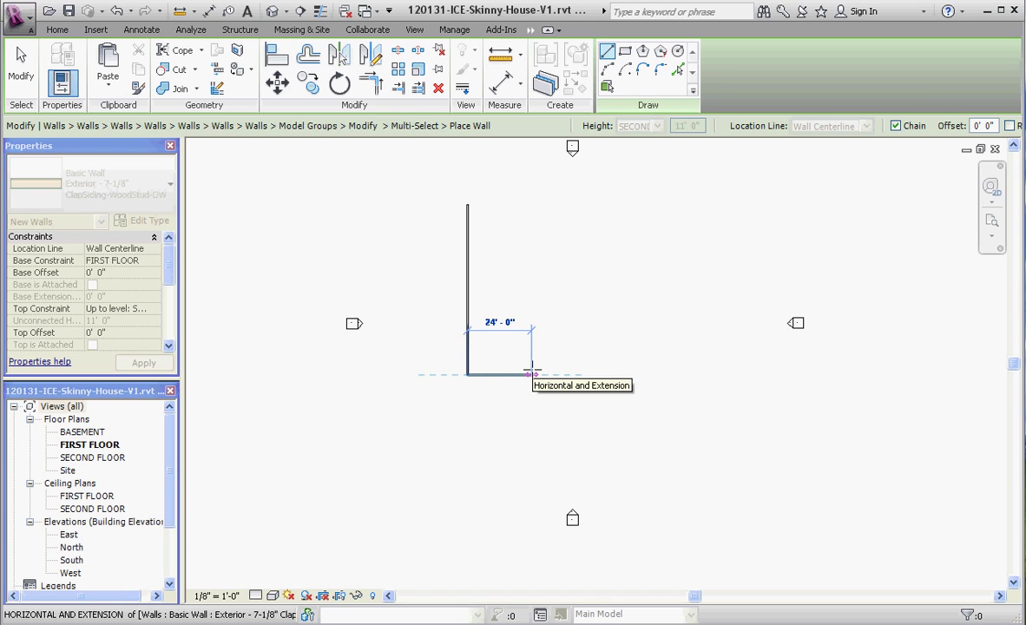
pyautogui.scroll(4, 532, 373)
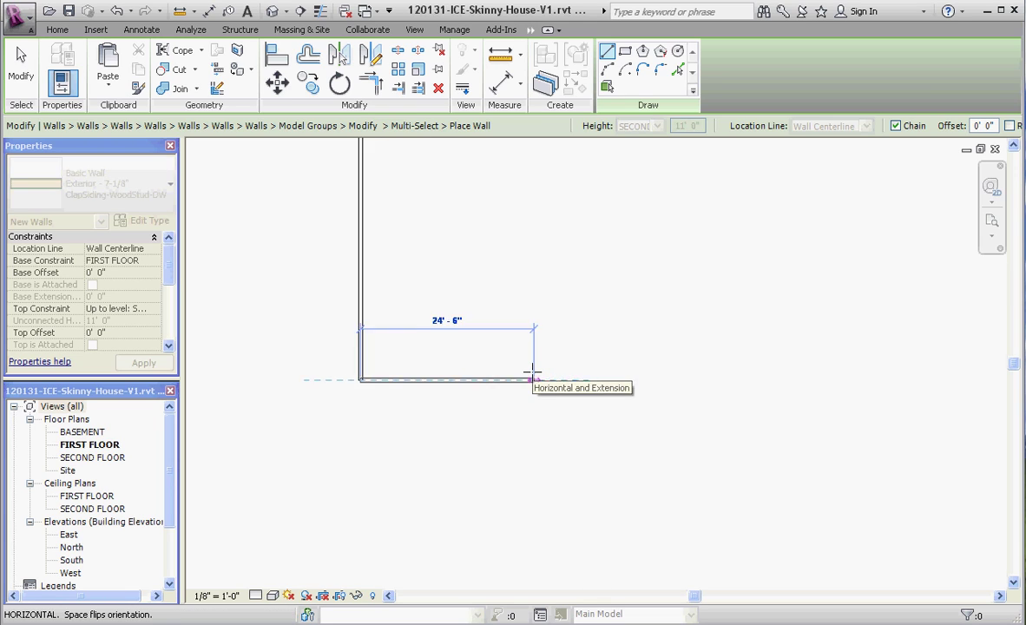
pyautogui.scroll(1, 532, 374)
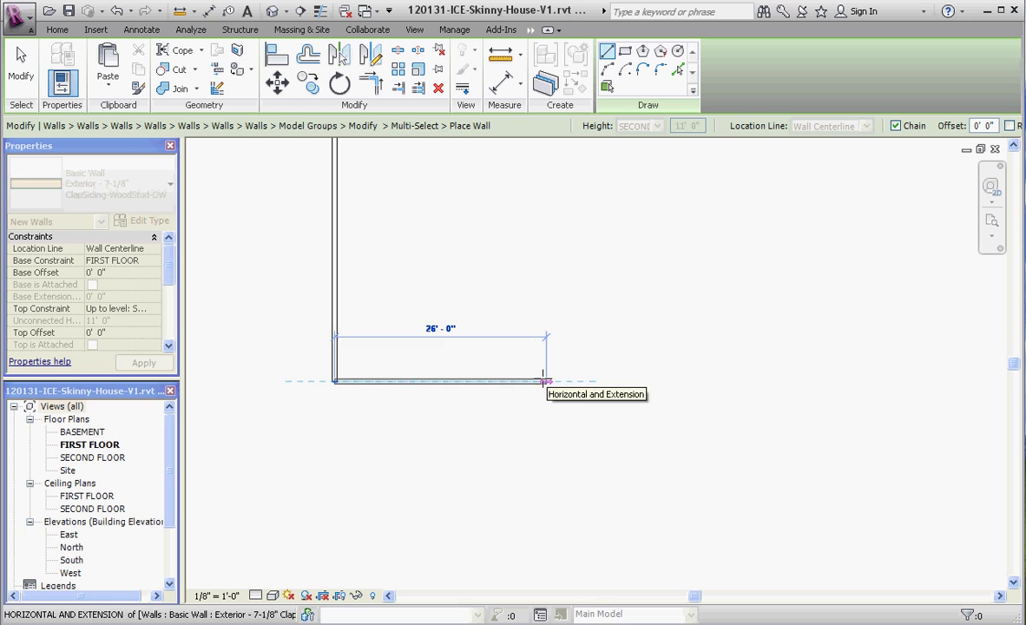
pyautogui.click(540, 379)
# Draw the right and top walls to close the rectangle at the top-left corner
pyautogui.scroll(-2, 540, 379)
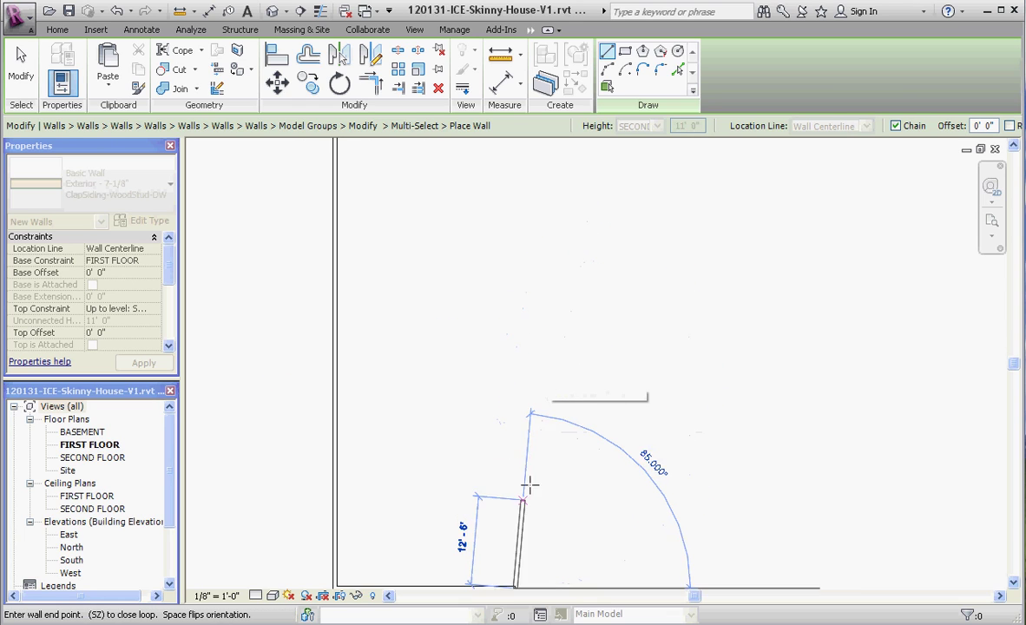
pyautogui.click(516, 183)
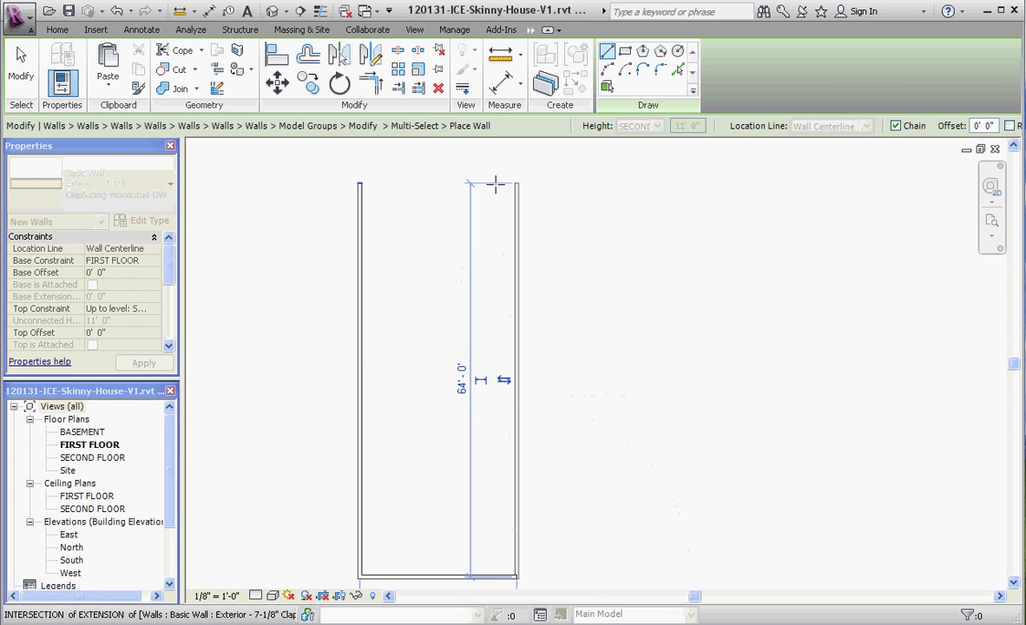
pyautogui.click(358, 184)
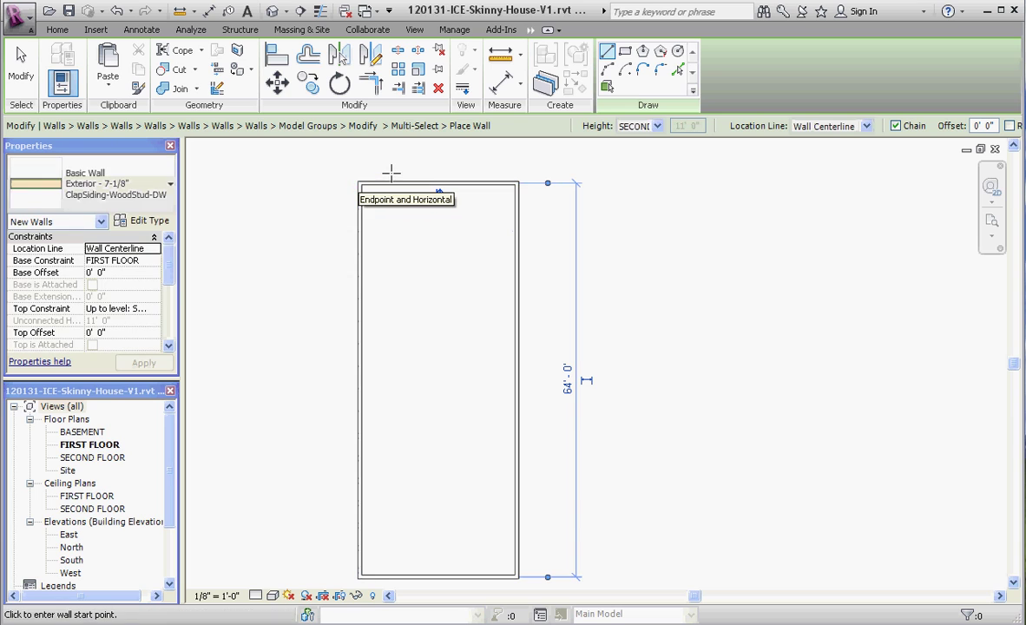
pyautogui.press('Escape')
# Flip the left and right walls so their exterior sides face outward, then deselect
pyautogui.click(439, 185)
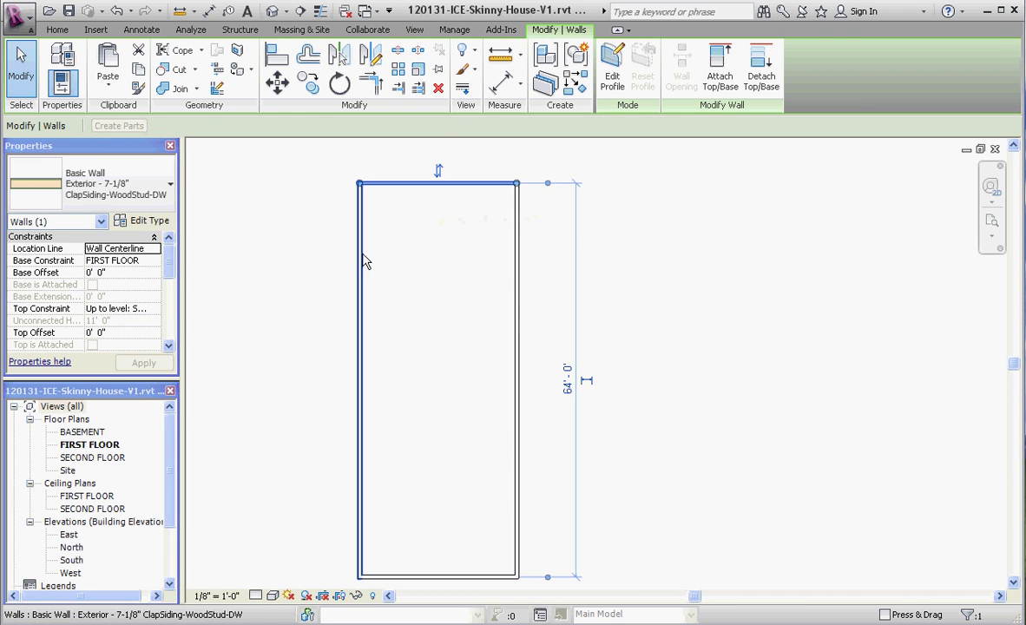
pyautogui.click(357, 395)
pyautogui.click(372, 379)
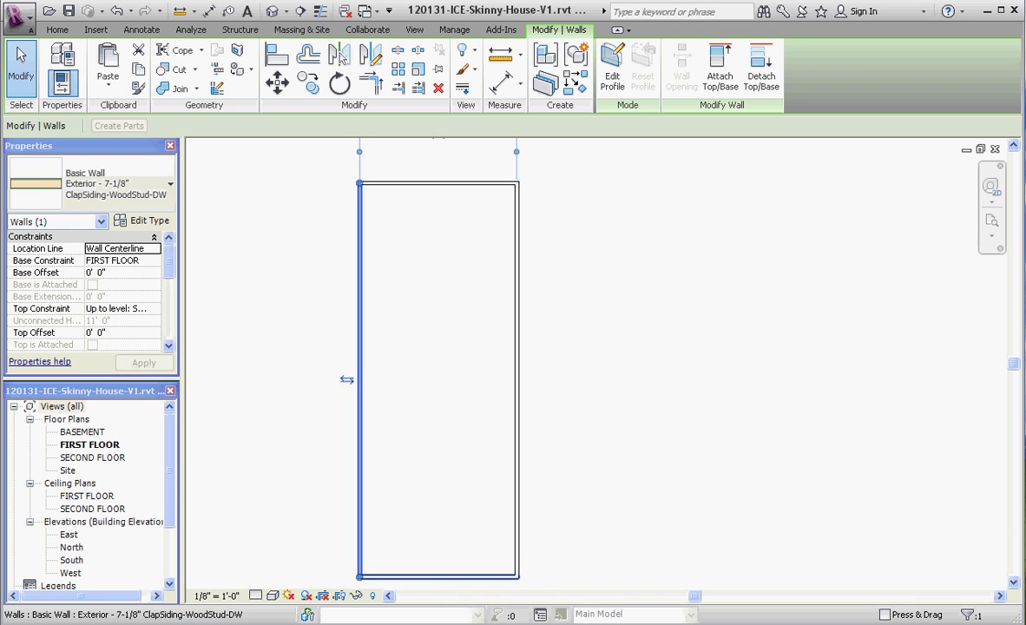
pyautogui.click(434, 578)
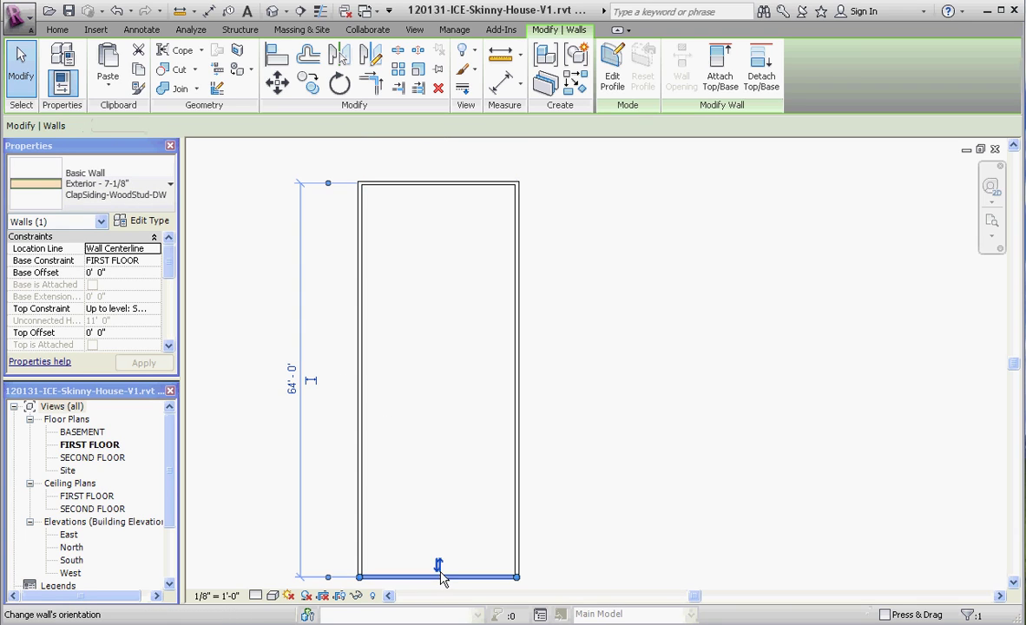
pyautogui.click(519, 439)
pyautogui.click(503, 381)
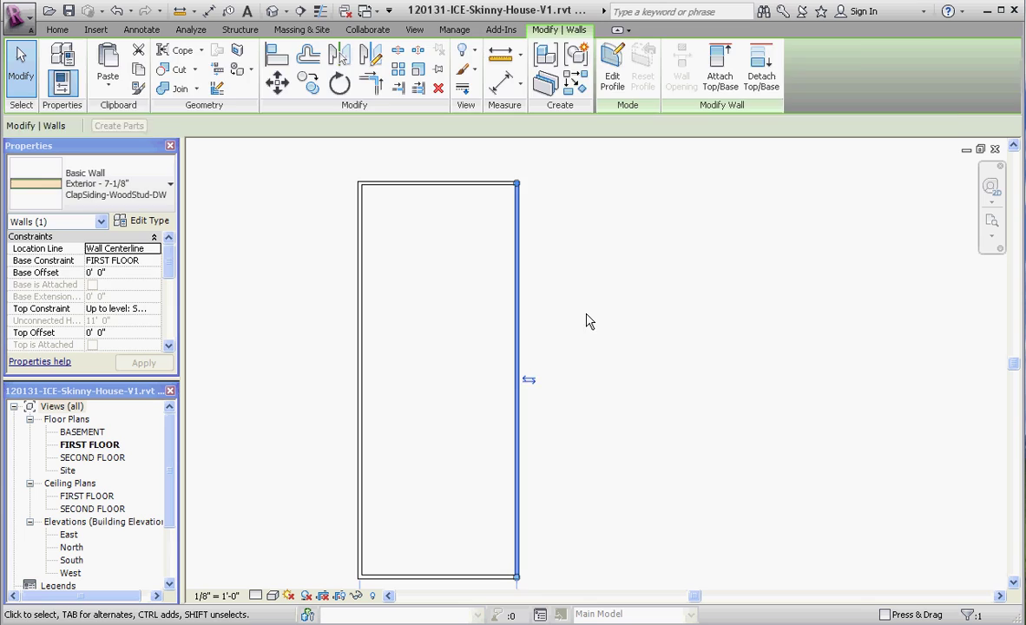
pyautogui.click(379, 155)
pyautogui.scroll(5, 381, 205)
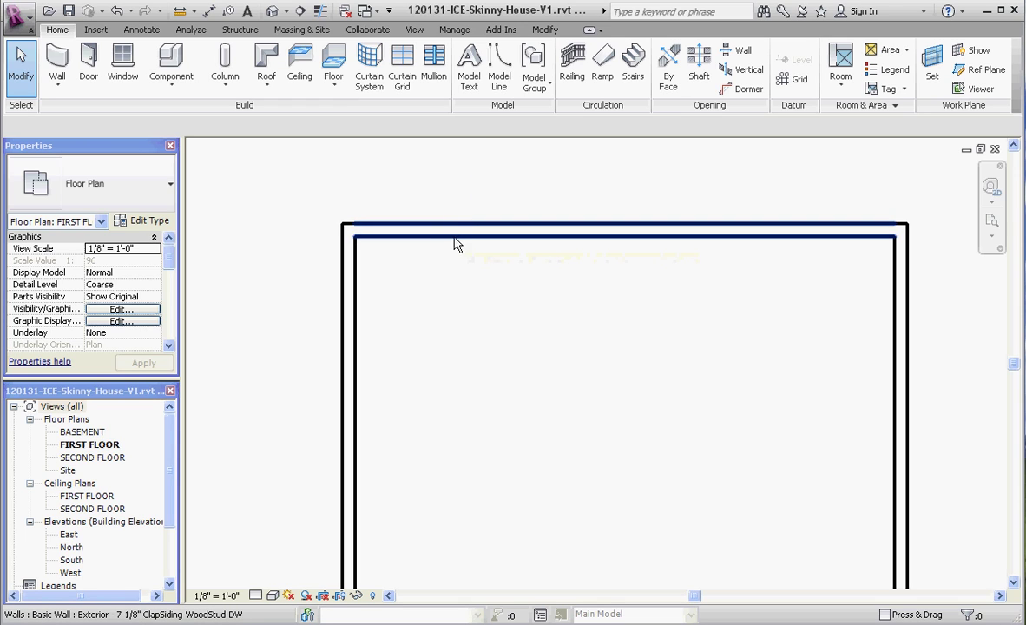
# Set the first-floor plan's detail level to Fine
pyautogui.click(272, 596)
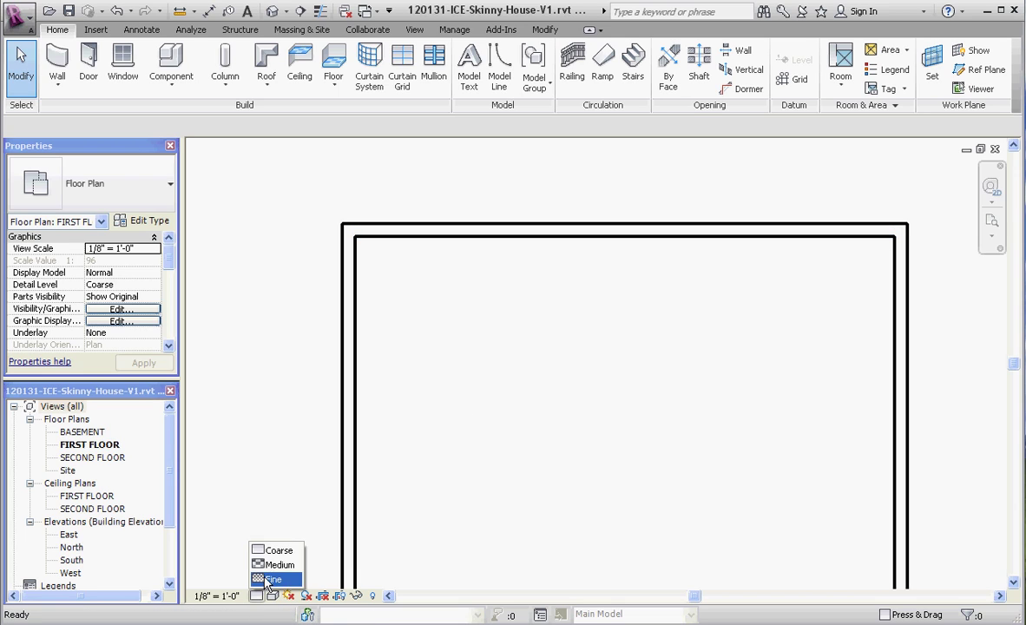
pyautogui.click(269, 566)
pyautogui.click(258, 596)
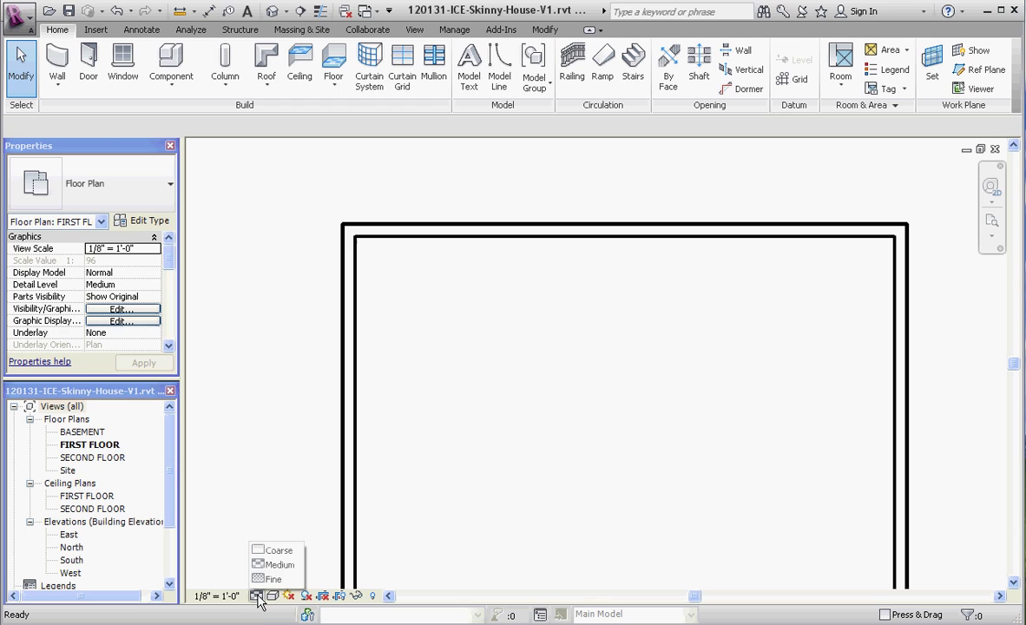
pyautogui.click(266, 580)
pyautogui.scroll(5, 383, 243)
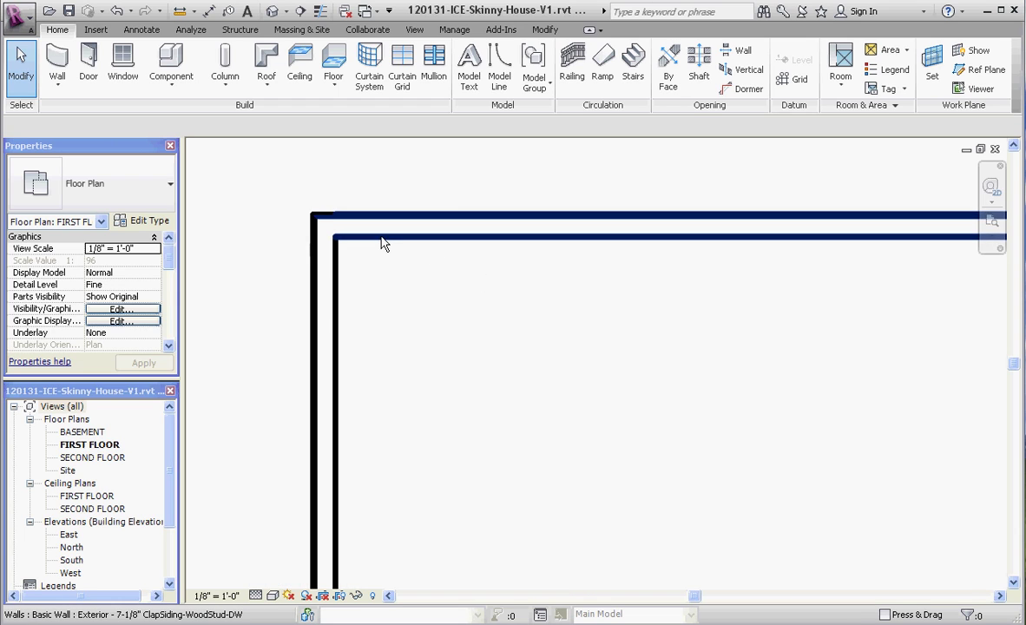
pyautogui.scroll(-2, 379, 329)
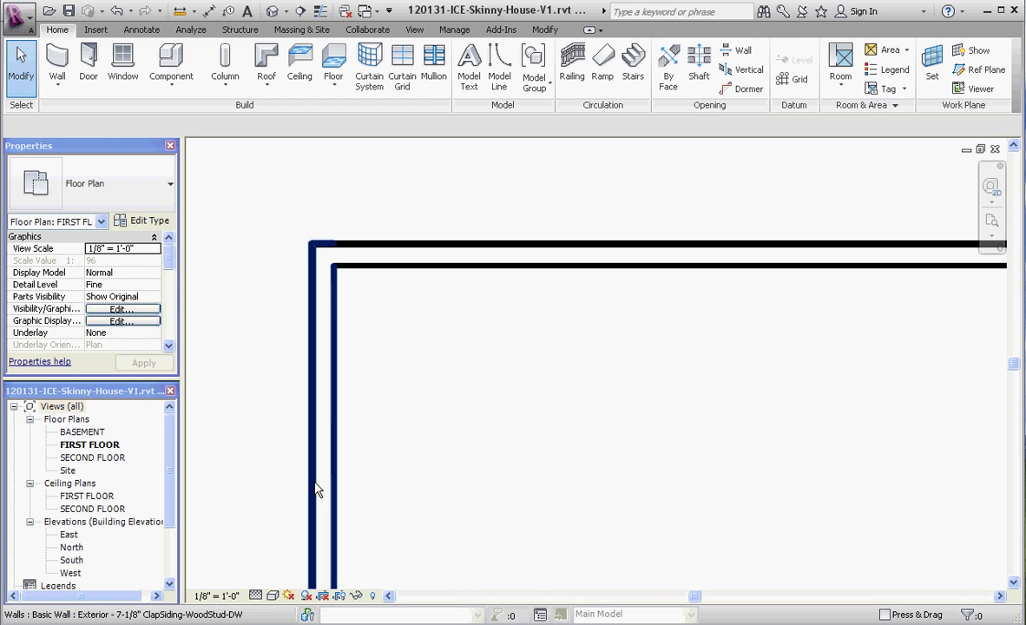
# Set the view scale to 12" = 1'-0"
pyautogui.click(217, 595)
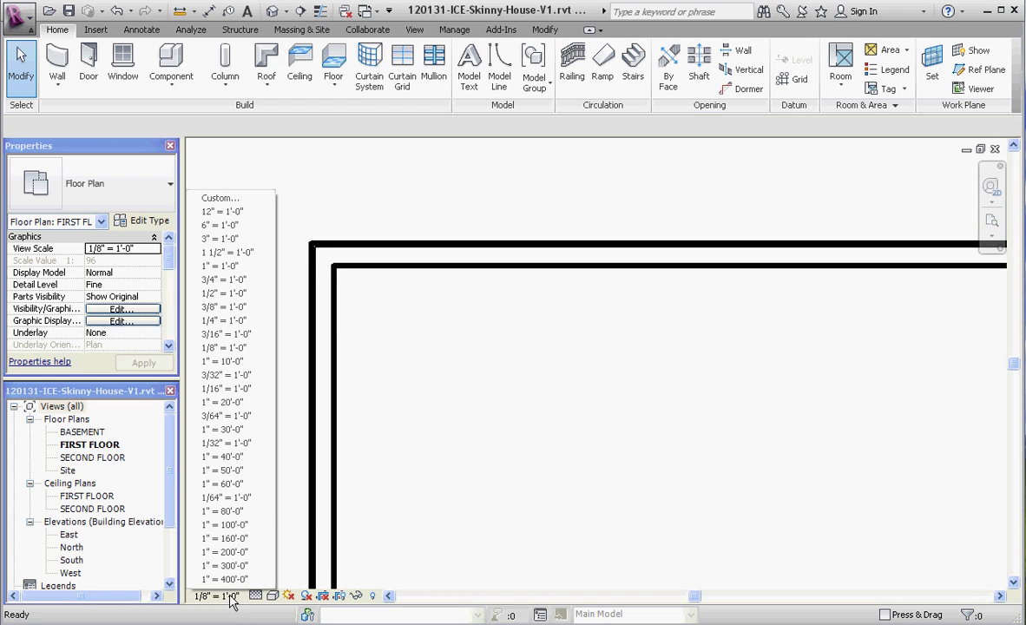
pyautogui.click(249, 212)
pyautogui.scroll(6, 520, 248)
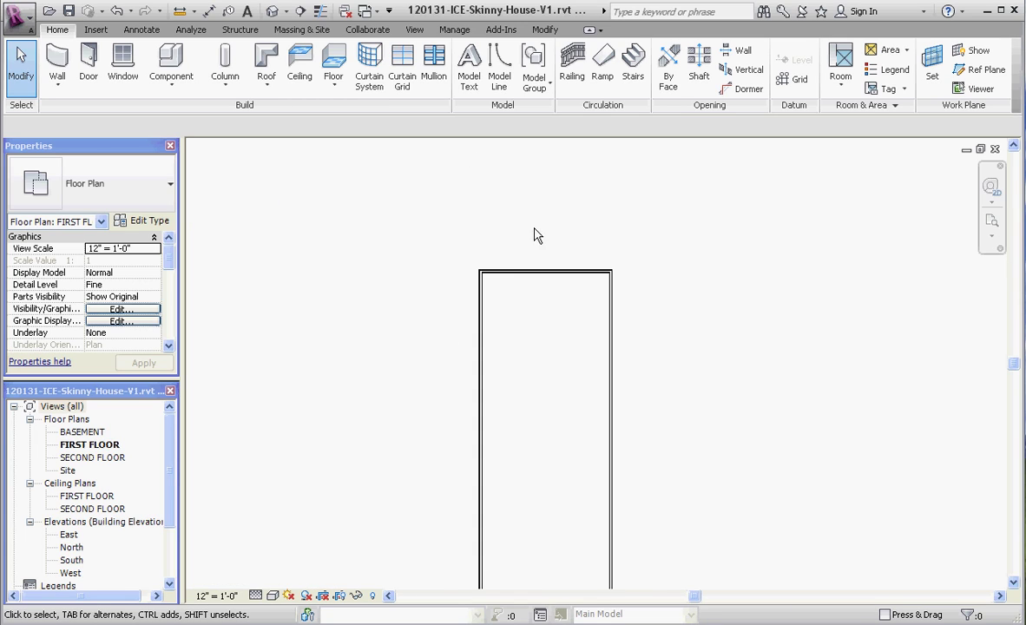
pyautogui.scroll(4, 414, 371)
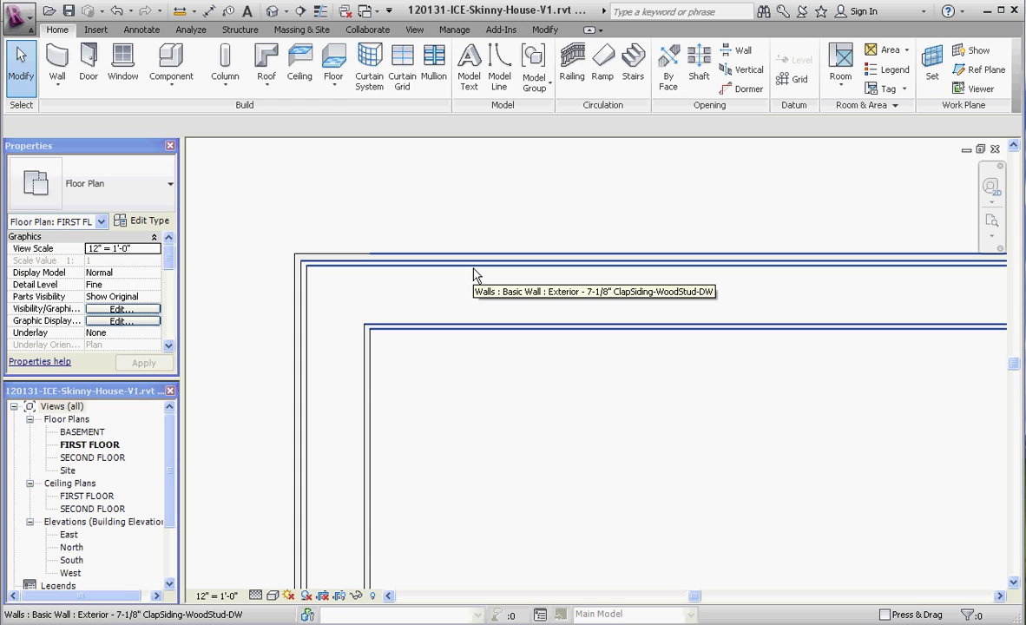
# Window-select the four outline walls and apply Location Line Core Face: Exterior
pyautogui.scroll(3, 342, 230)
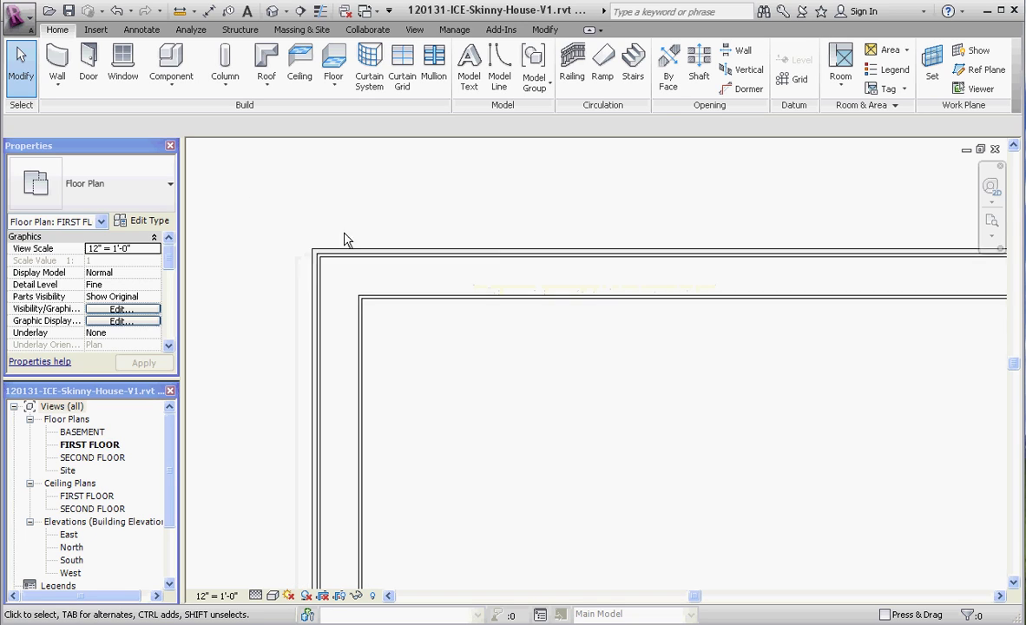
pyautogui.scroll(-3, 326, 208)
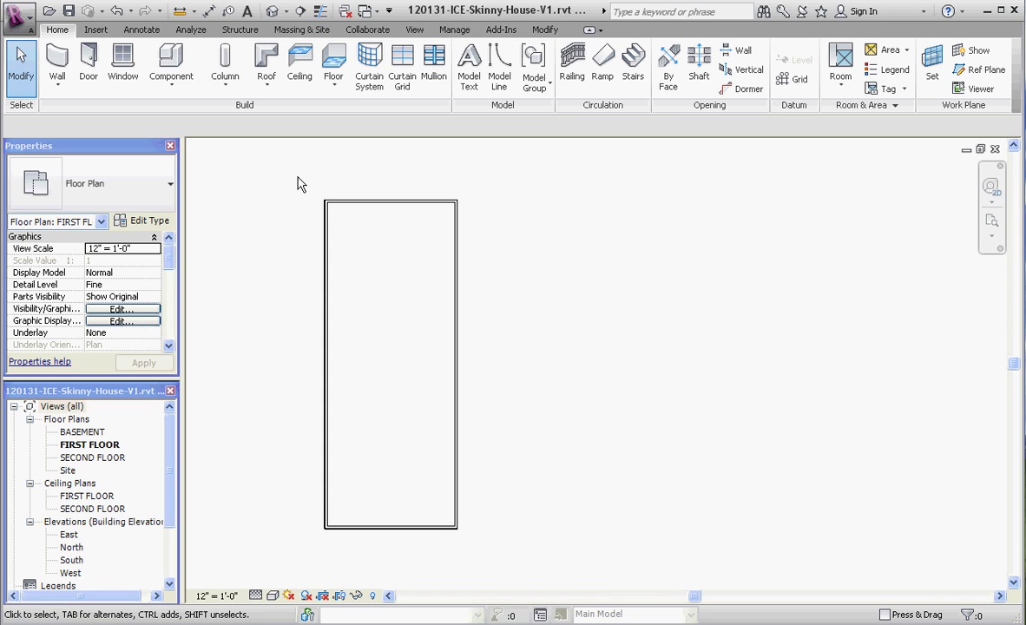
pyautogui.moveTo(276, 163); pyautogui.dragTo(486, 542)
pyautogui.moveTo(634, 590); pyautogui.dragTo(516, 573)
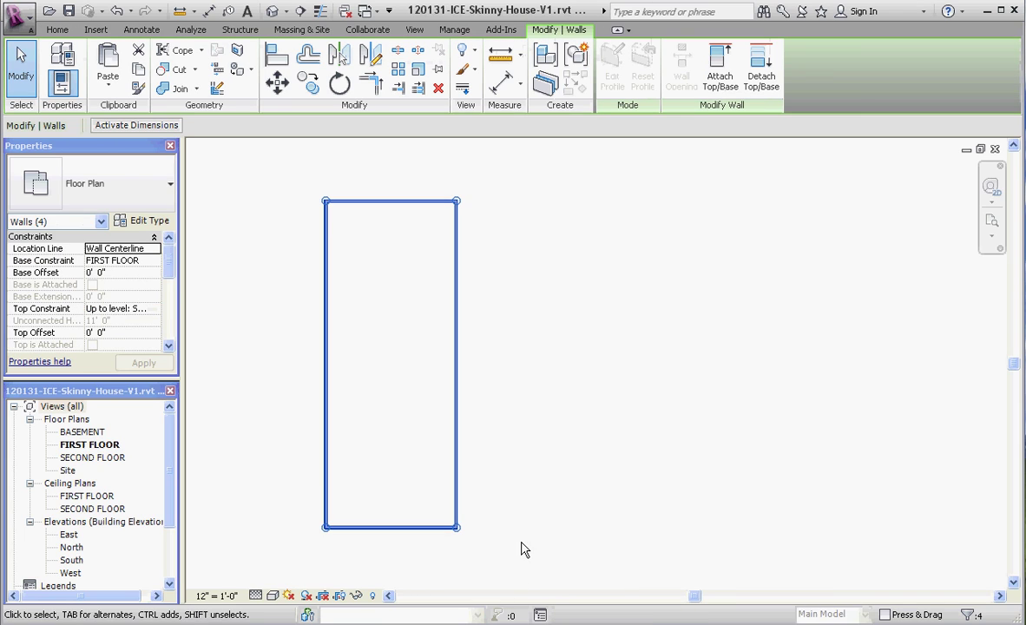
pyautogui.click(156, 249)
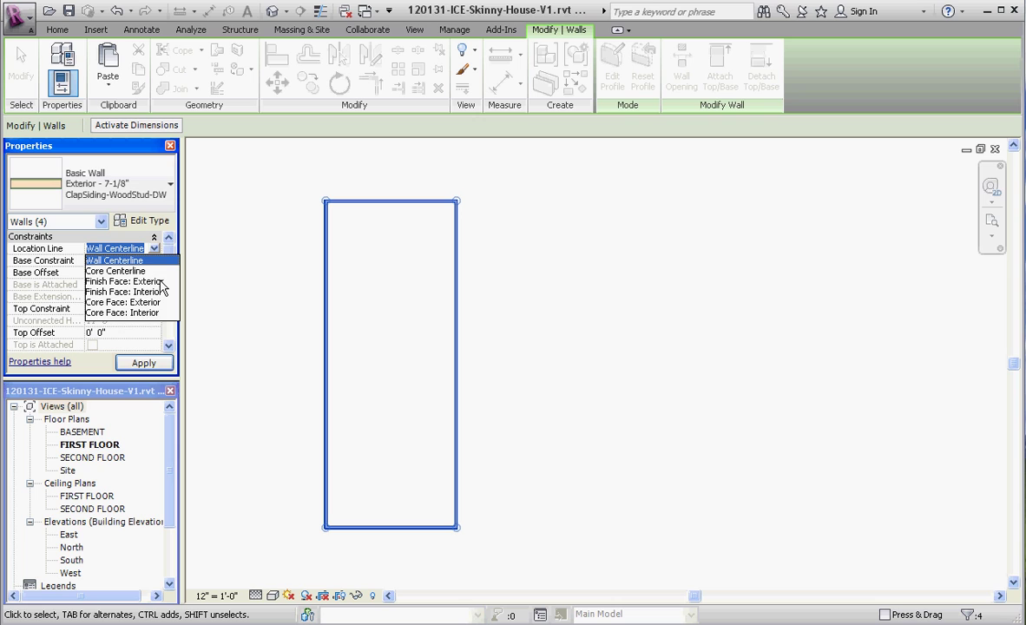
pyautogui.click(147, 303)
pyautogui.click(572, 274)
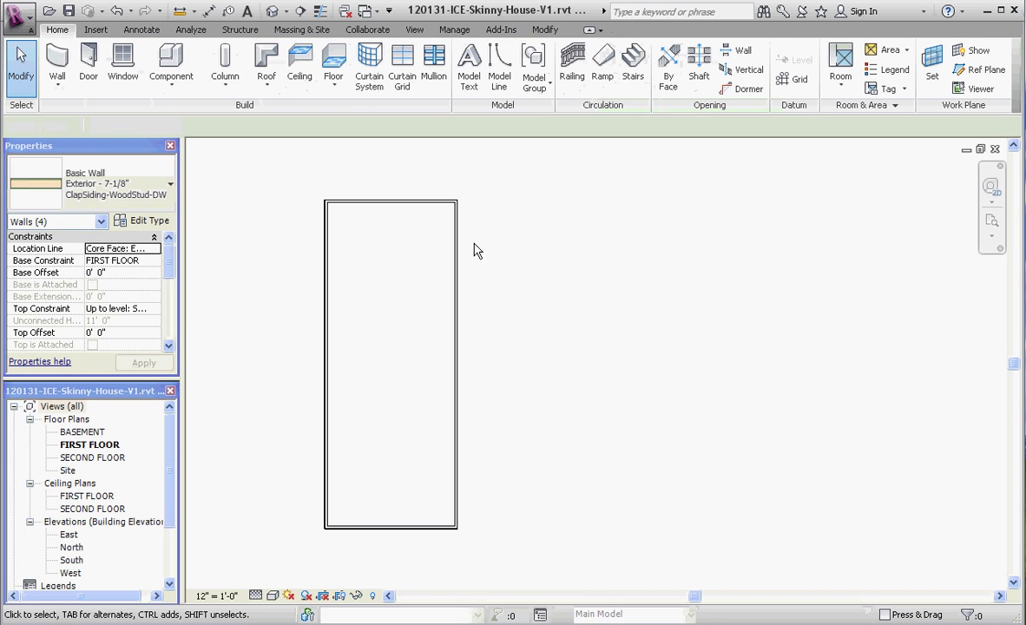